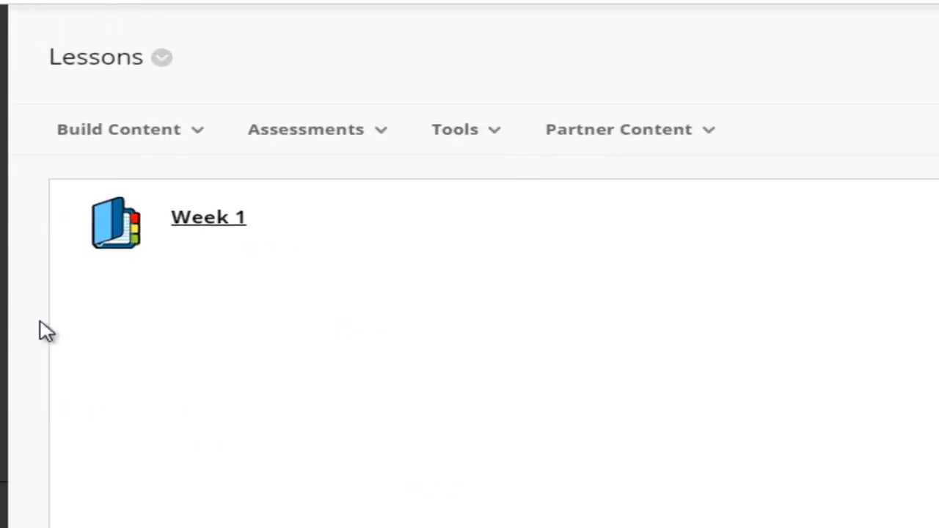
Show the Partner Content dropdown options on the Lessons page
left_click(664, 134)
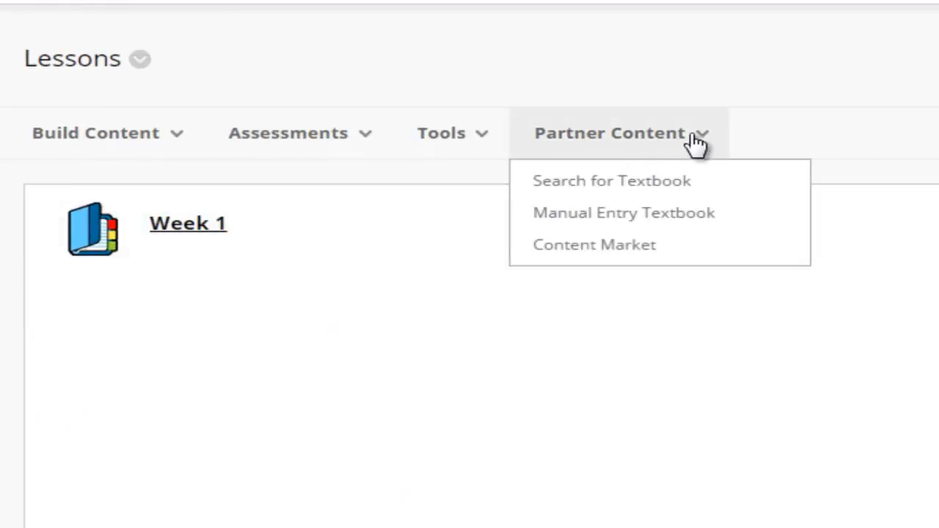
Open the Content Market and select Cengage Learning under Available Partners
left_click(612, 249)
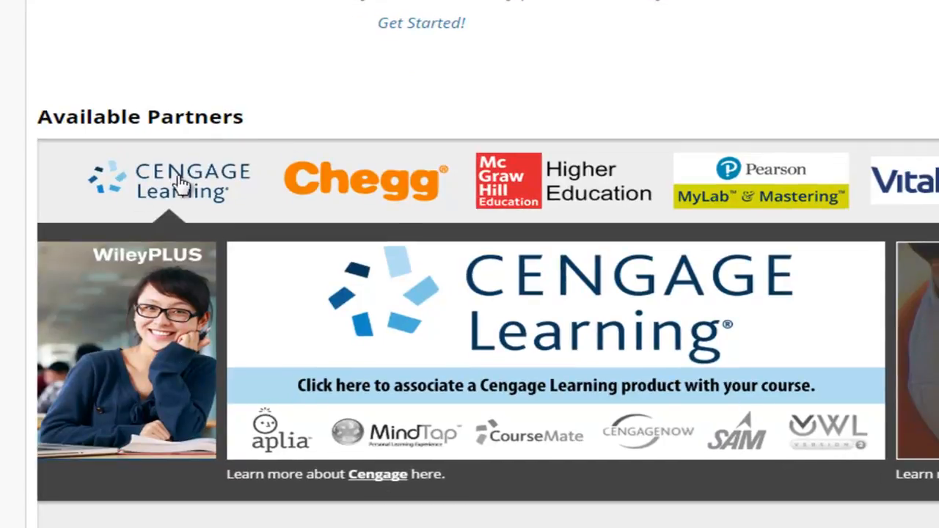
left_click(433, 352)
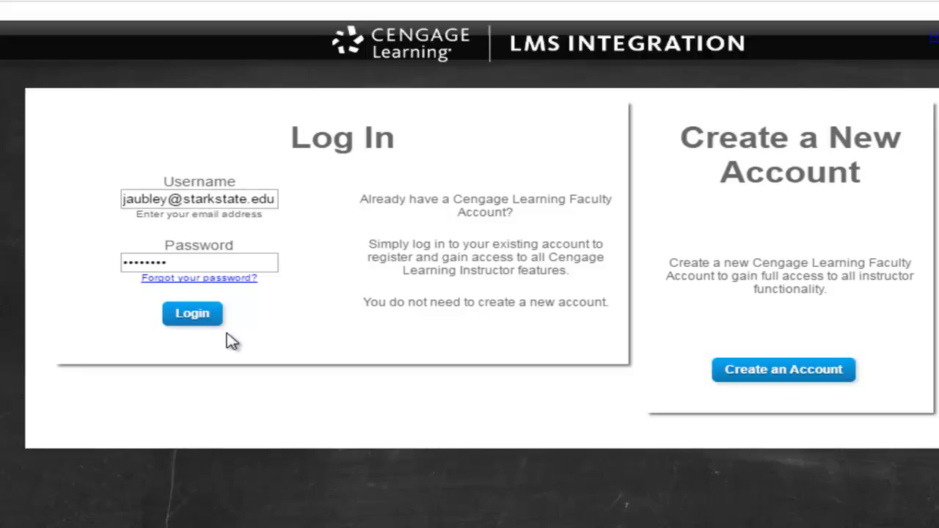
Log in to Cengage LMS Integration and look over the content source list
left_click(204, 318)
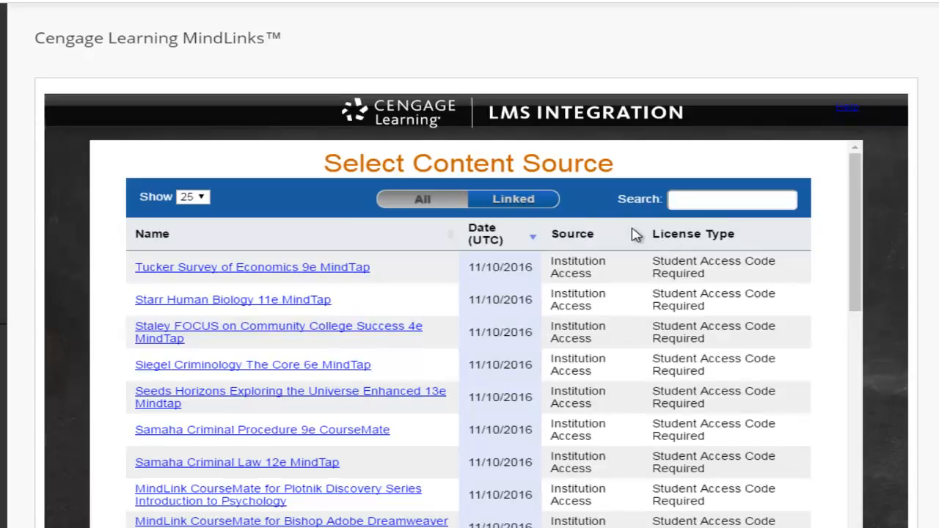
scroll(299, 447, "down", 1)
scroll(299, 446, "down", 7)
scroll(304, 436, "up", 4)
scroll(309, 434, "up", 3)
Search the content sources for 'Fo' and pick Staley FOCUS on Community College Success 4e MindTap
left_click(706, 200)
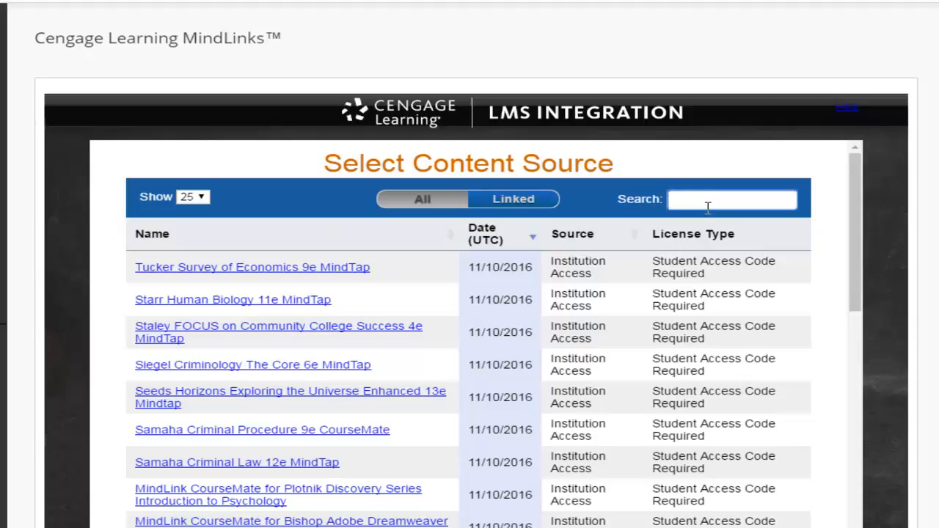
type("Focus")
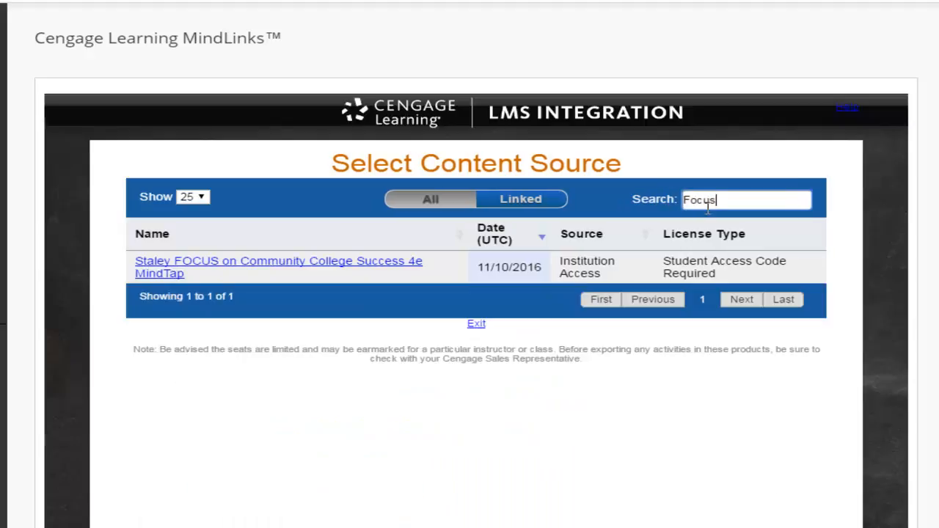
left_click(336, 267)
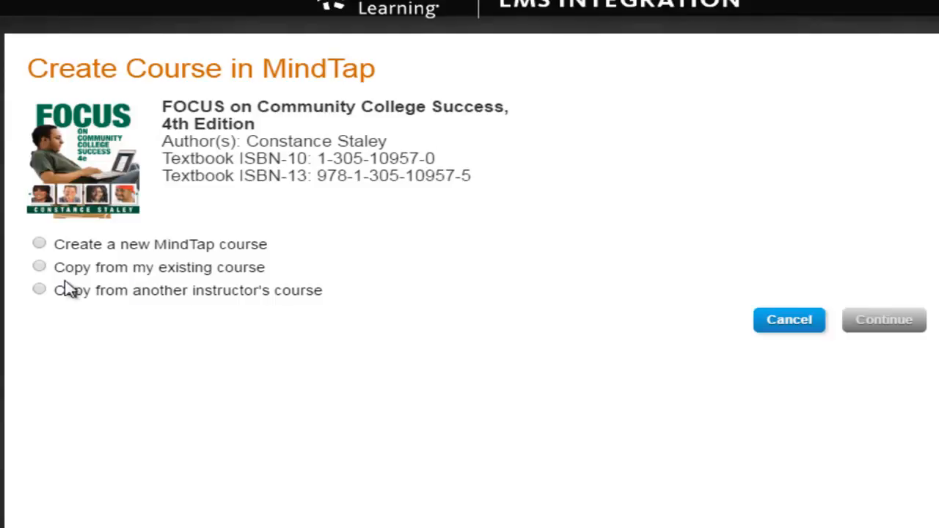
Choose 'Copy from another instructor's course', paste the course key and verify it
left_click(40, 268)
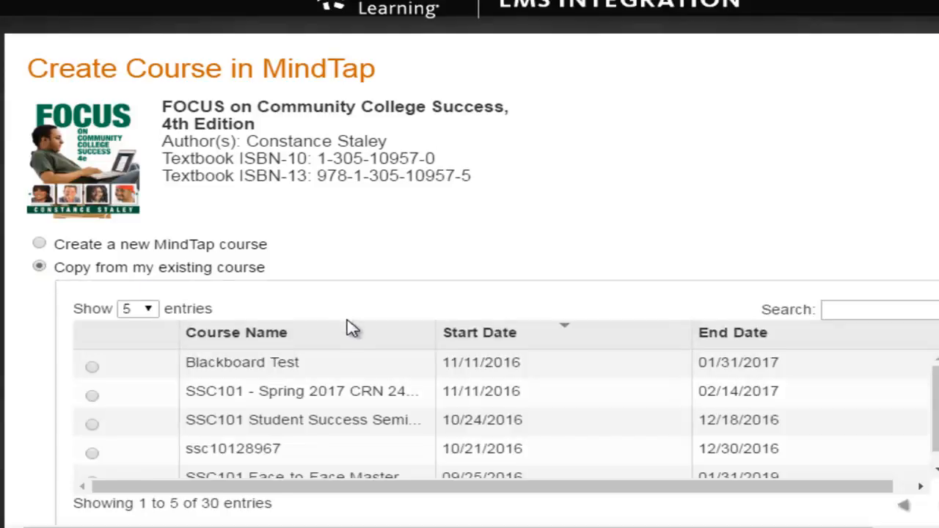
scroll(337, 308, "down", 3)
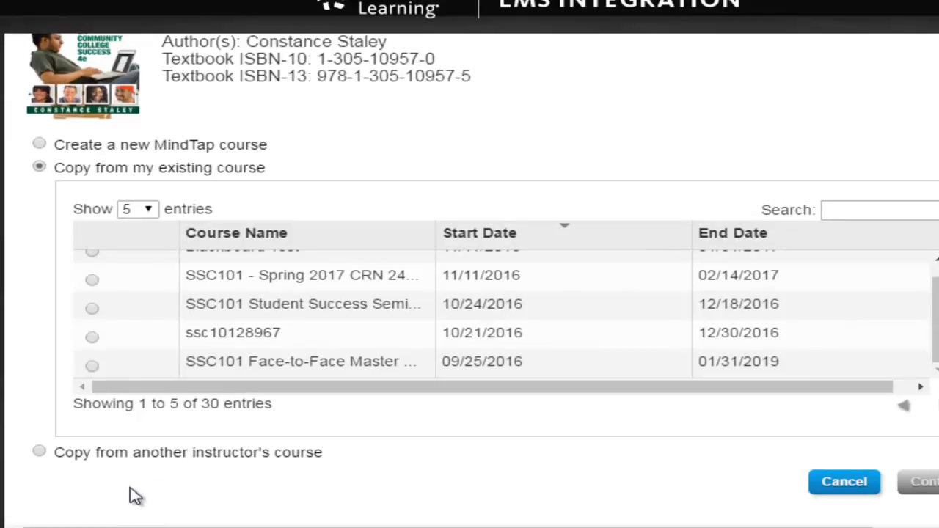
left_click(40, 453)
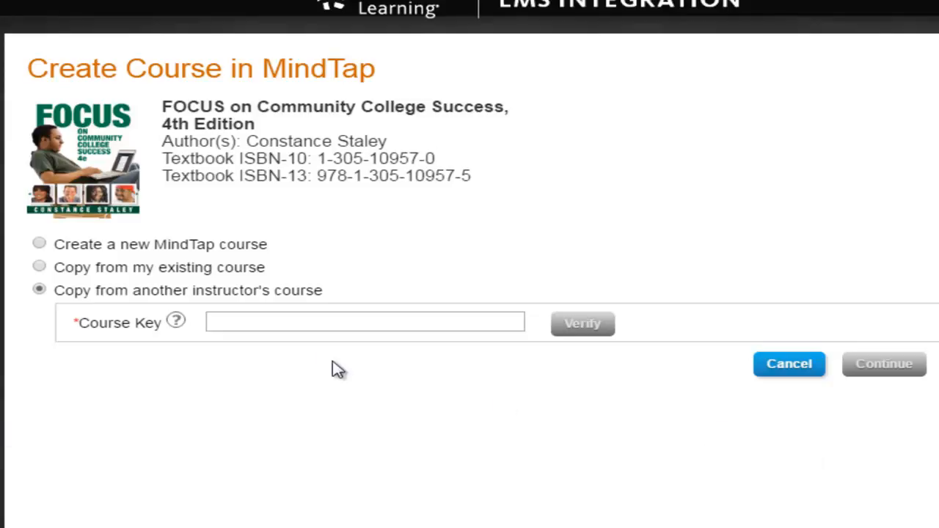
left_click(321, 321)
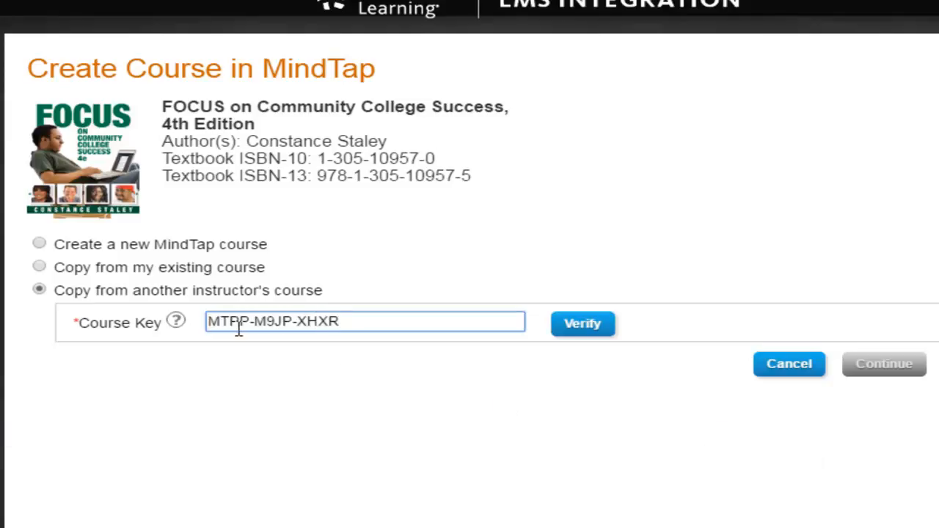
left_click(585, 333)
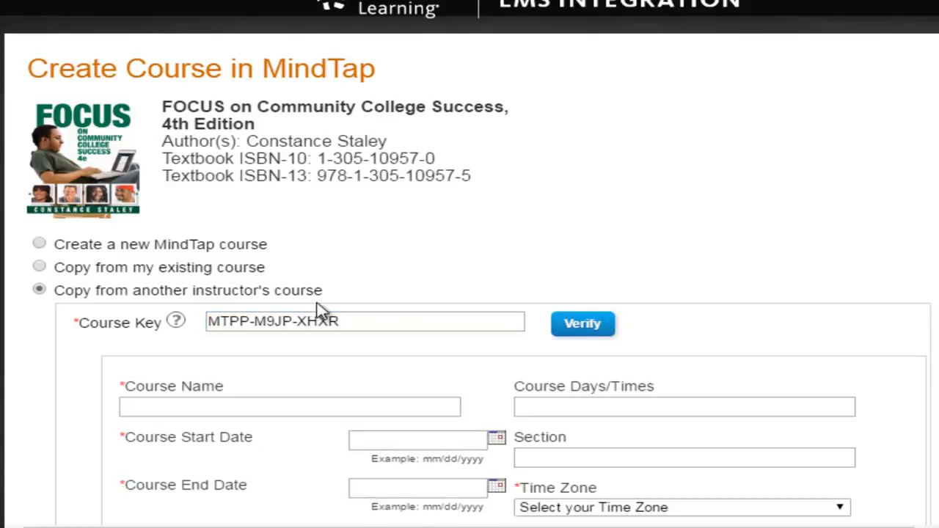
Type 'SSC101 - Spring 2017 CRN' into the Course Name field
scroll(649, 272, "down", 2)
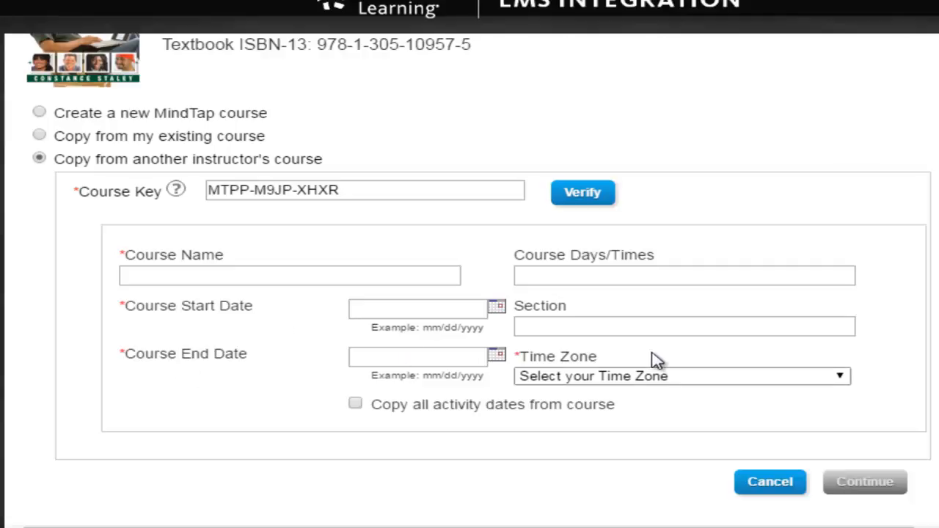
left_click(183, 278)
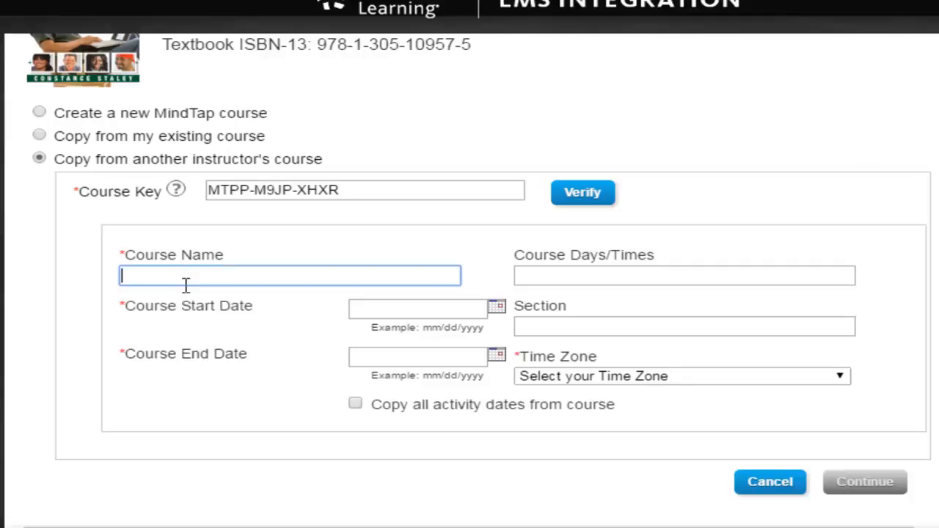
type("SS")
type("C101 -Srppring 20")
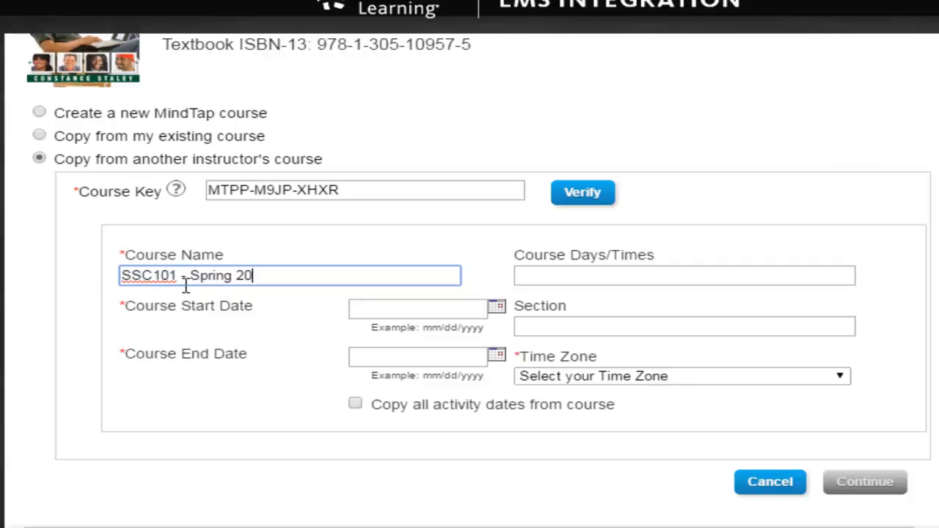
type("17 CRN24412")
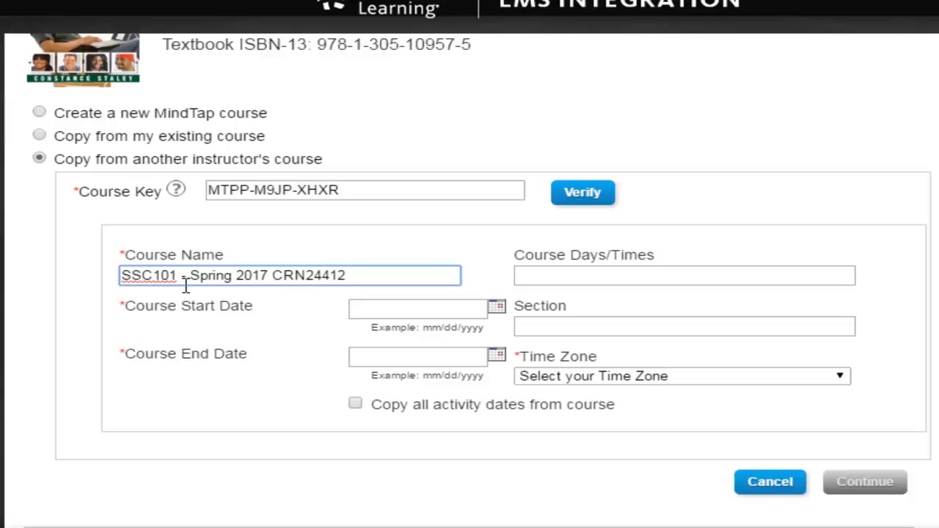
Fix the spacing in the course name and set the start date to 01/17/2017
left_click(188, 276)
left_click(498, 310)
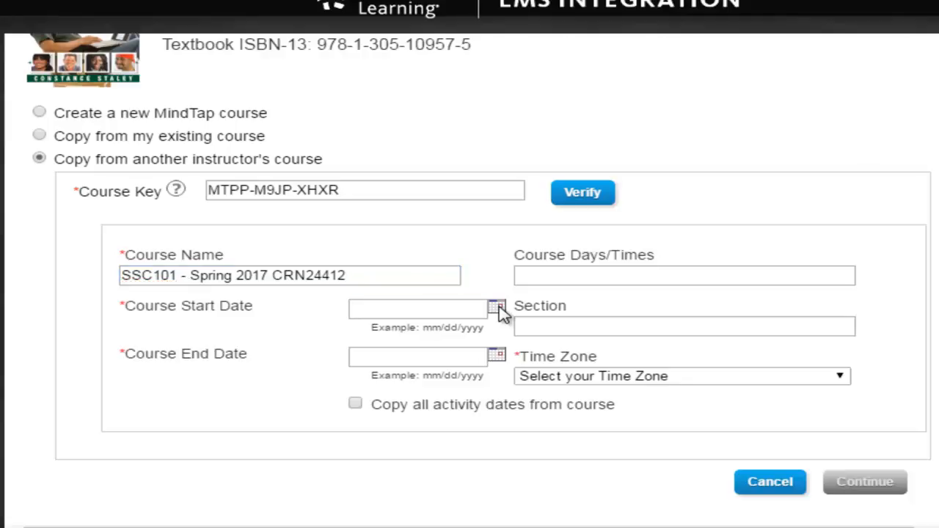
left_click(589, 337)
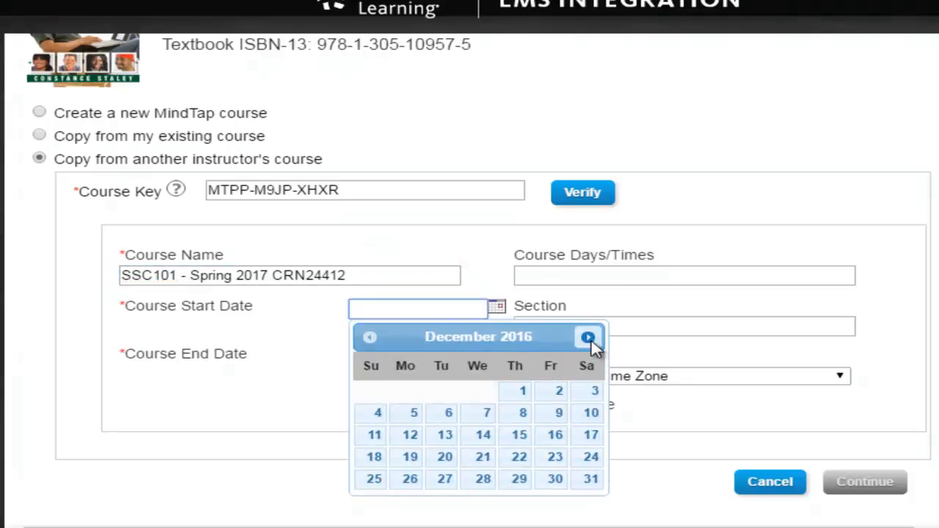
left_click(588, 338)
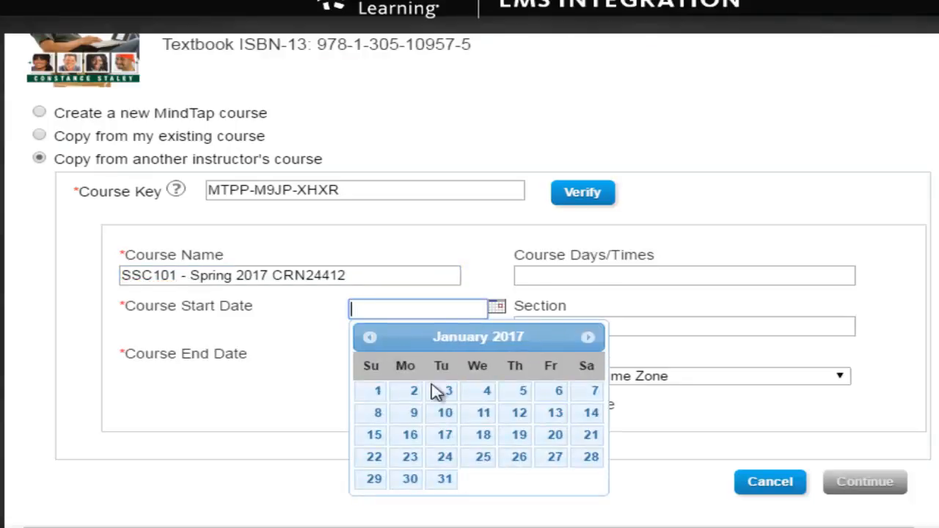
left_click(446, 438)
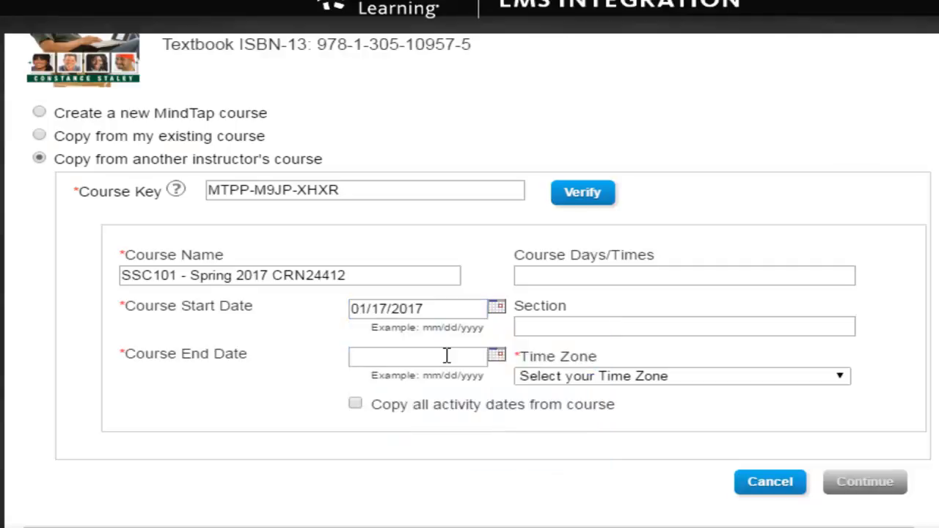
Set the end date to 05/26/2017 and the time zone to Eastern Time (US & Canada)
left_click(497, 355)
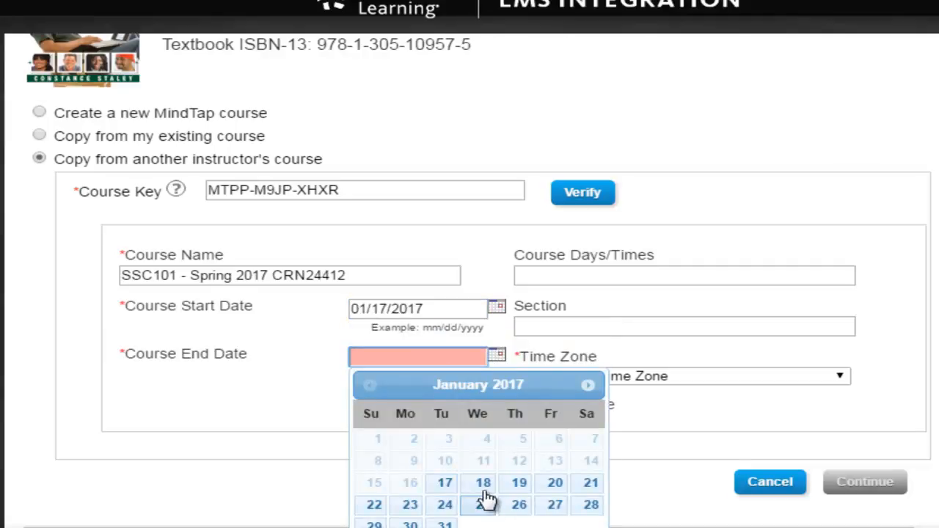
left_click(589, 386)
left_click(588, 385)
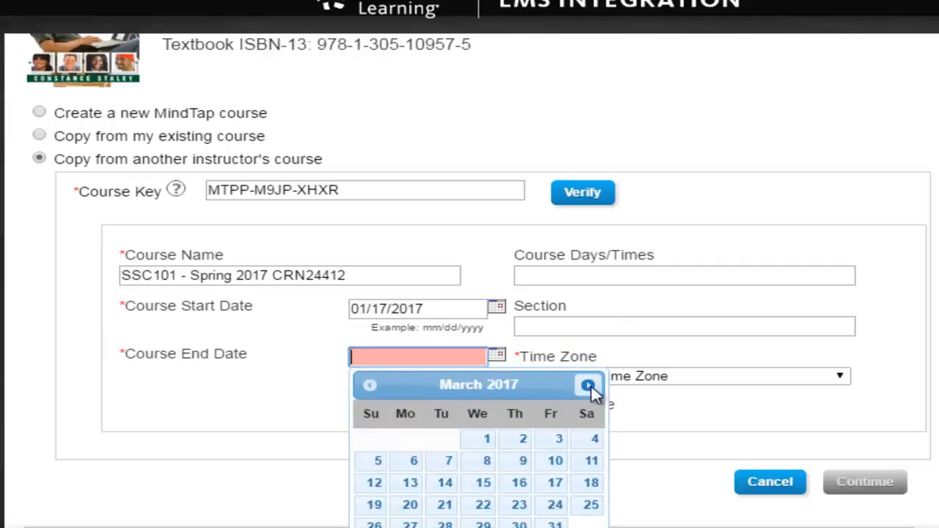
left_click(588, 385)
left_click(589, 385)
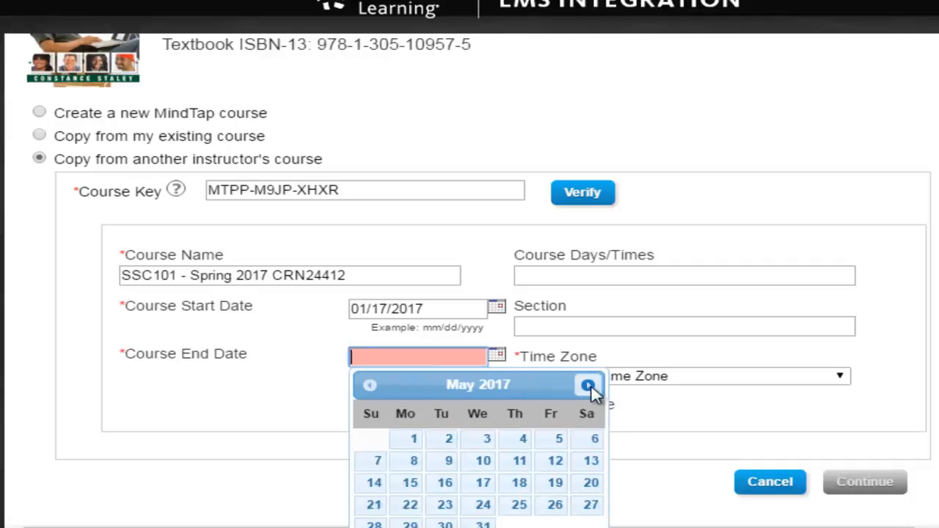
left_click(565, 506)
left_click(668, 377)
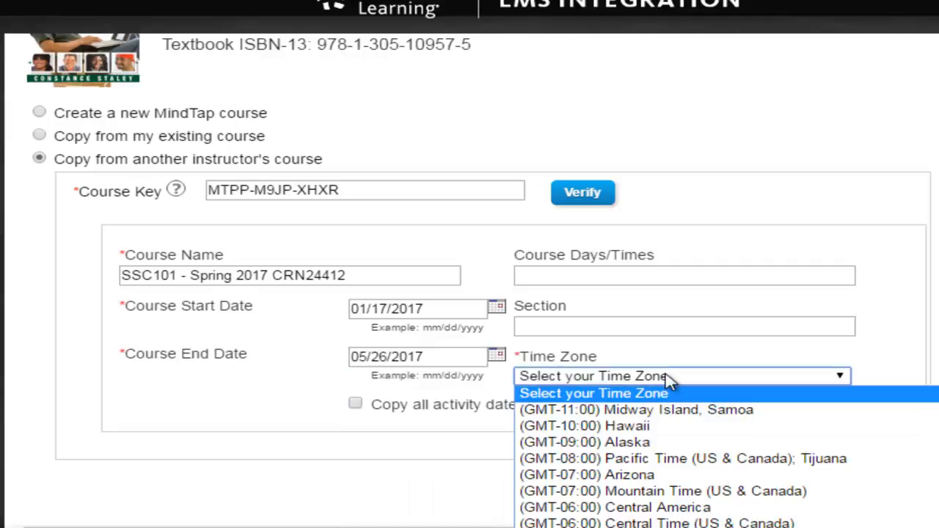
scroll(624, 433, "down", 4)
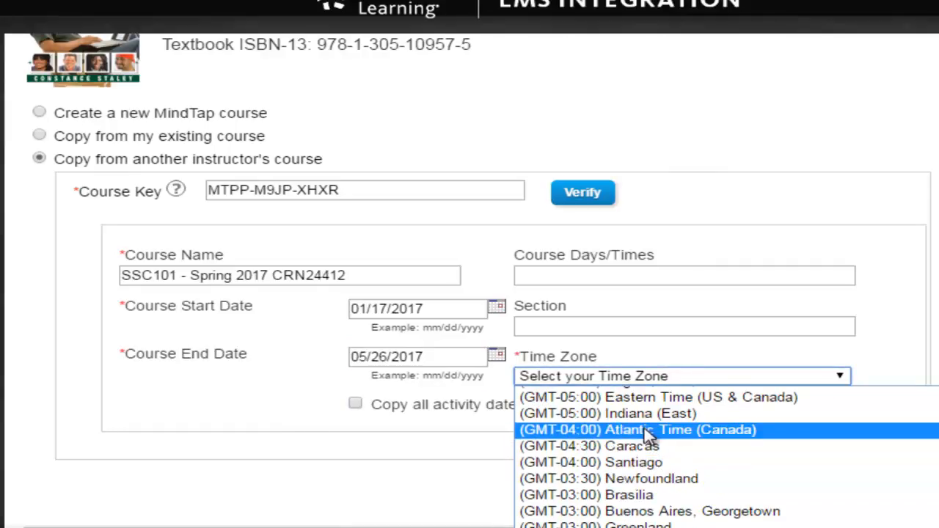
left_click(661, 399)
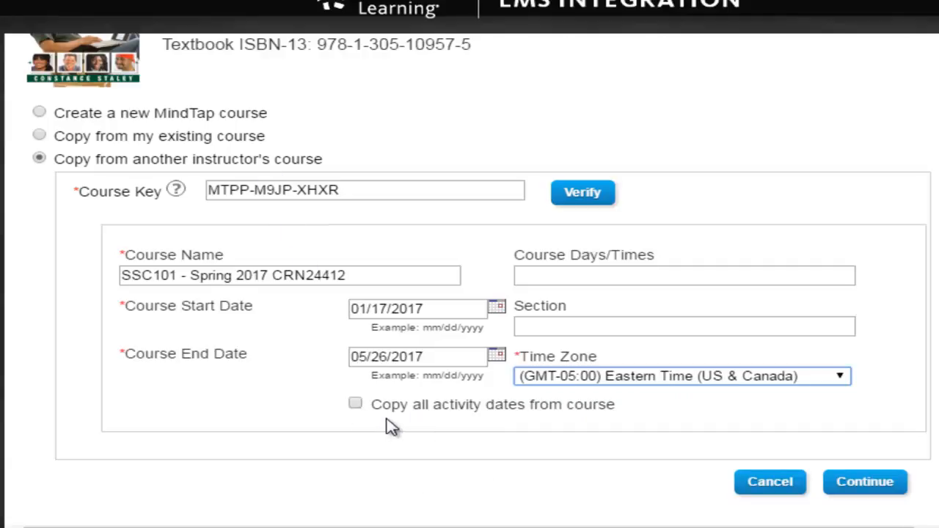
Create the MindTap course, confirm its Blackboard link, and complete the import
left_click(844, 485)
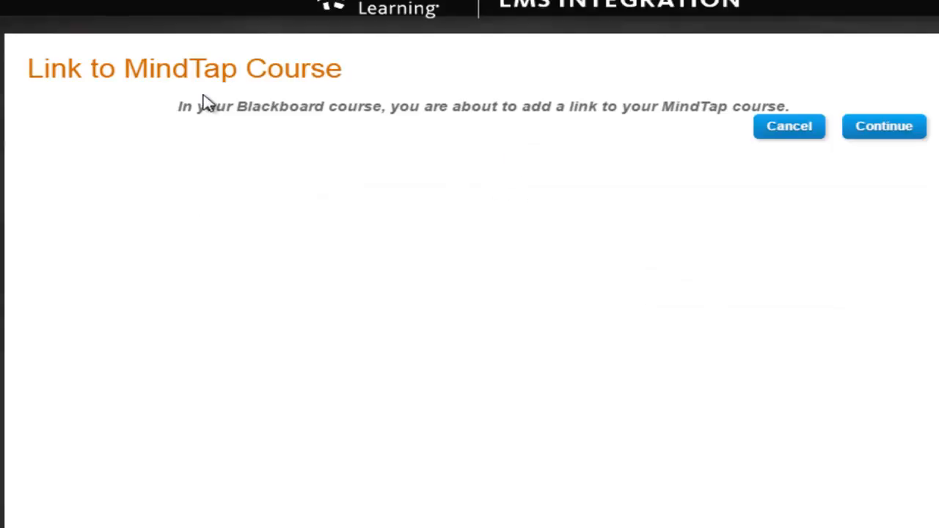
left_click(884, 128)
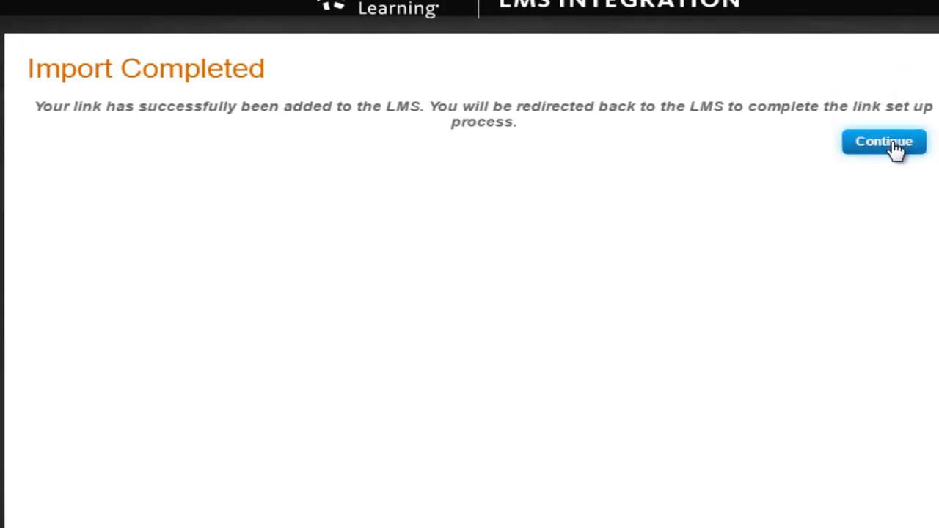
left_click(895, 145)
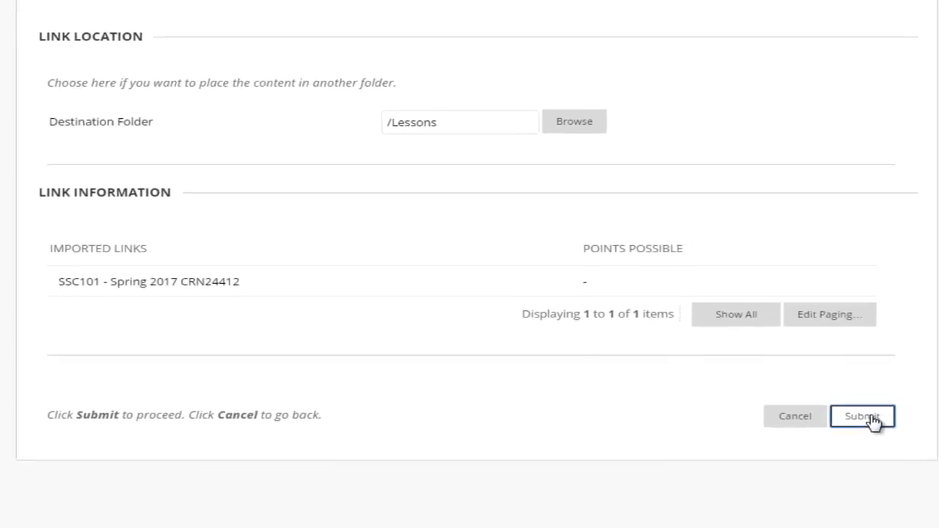
Submit the SSC101 - Spring 2017 CRN24412 link to Lessons and drag it above Week 1
left_click(871, 418)
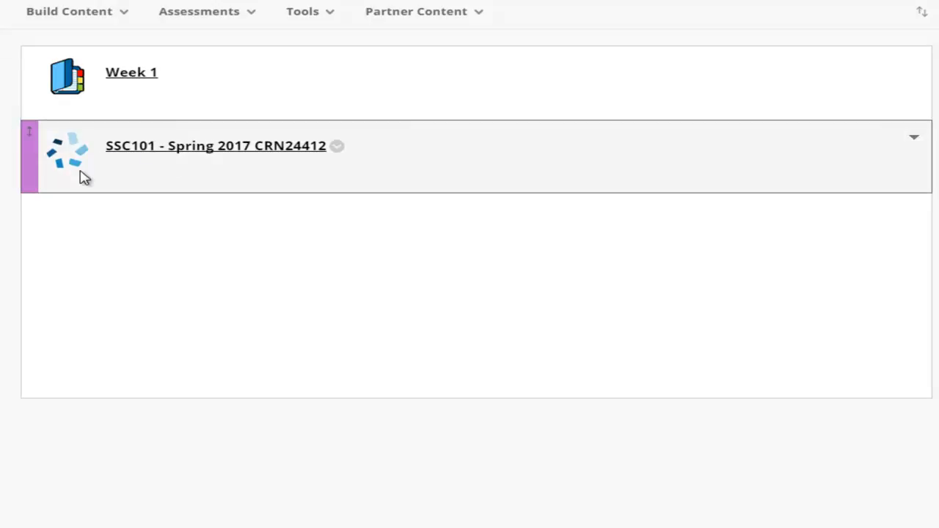
left_click_drag(29, 147, 69, 59)
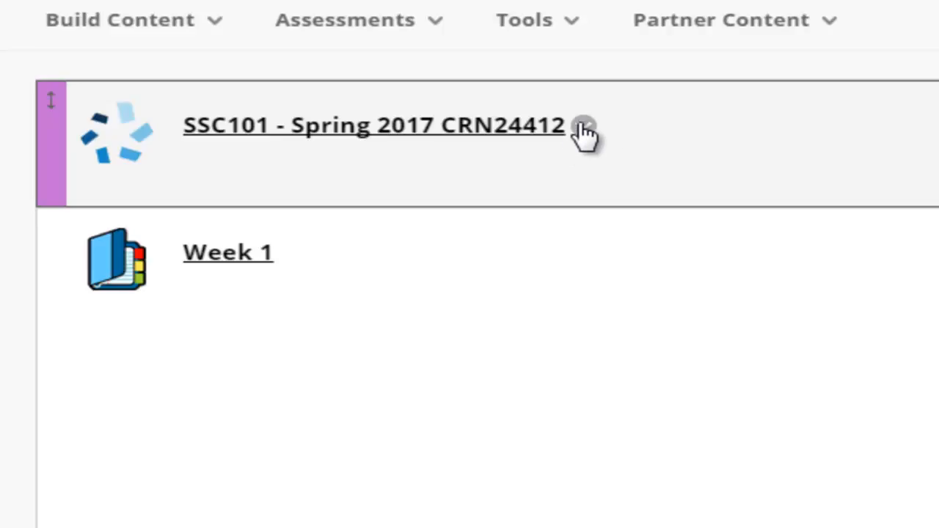
Edit the SSC101 link, replacing its name with 'Register for MindTap Here!', and submit
left_click(584, 130)
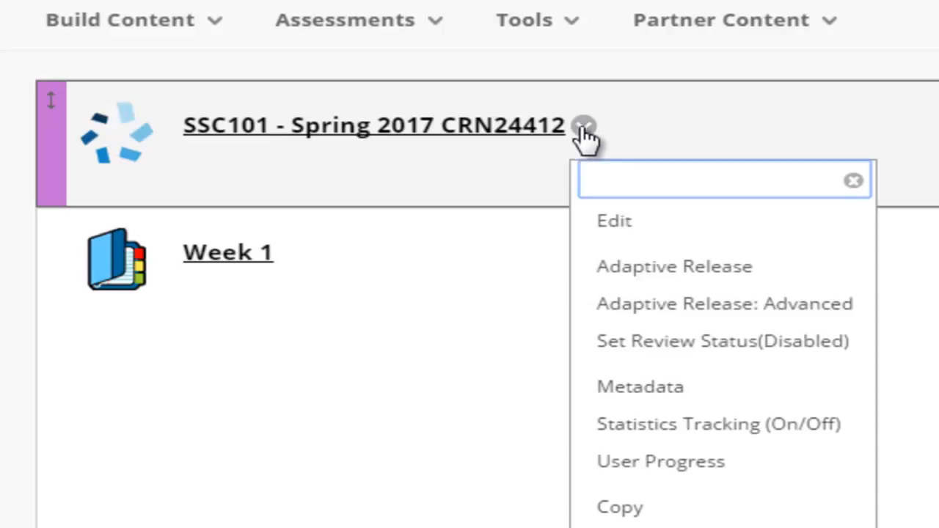
left_click(623, 221)
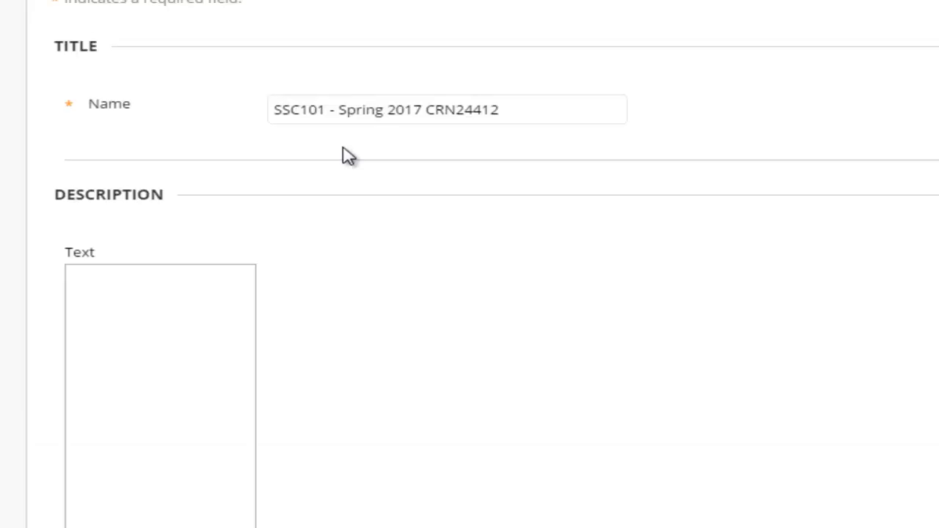
left_click_drag(480, 105, 251, 101)
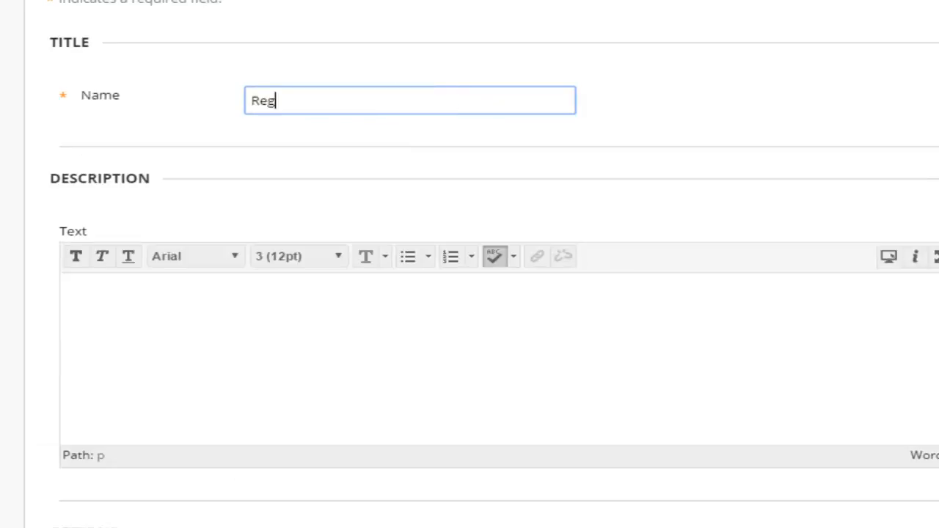
type("her")
key("BackSpace")
key("BackSpace")
key("BackSpace")
type("er for Mindtap Here!")
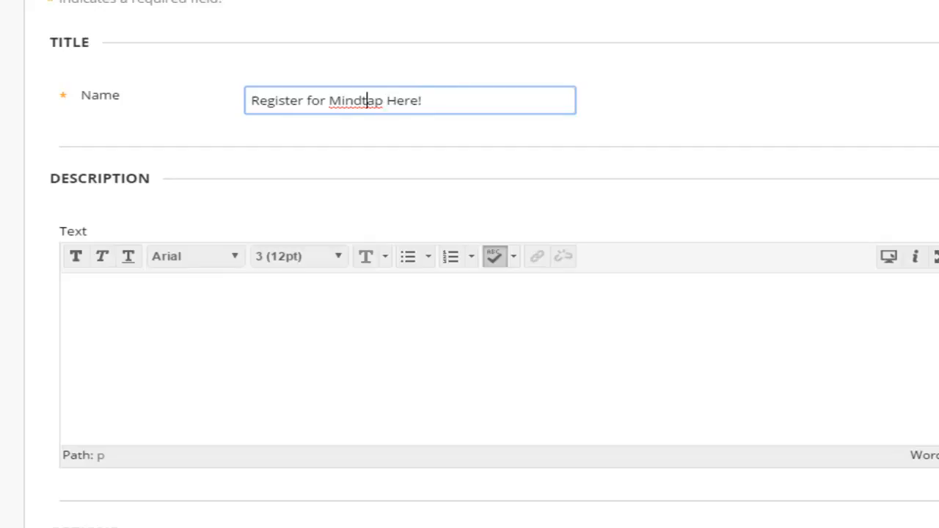
key("BackSpace")
type("T")
left_click(907, 88)
scroll(908, 88, "down", 3)
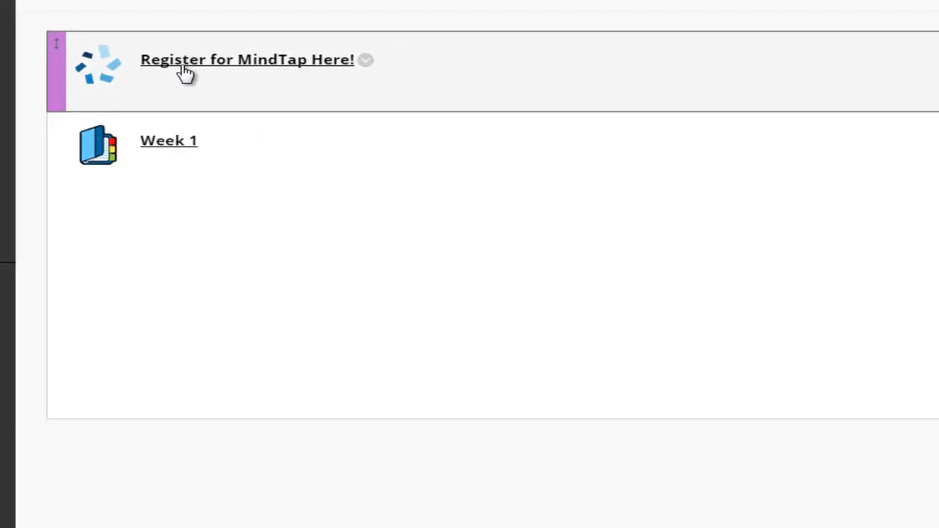
Follow Register for MindTap Here!, enter the SSC101 course, and close the tour overlay
left_click(177, 67)
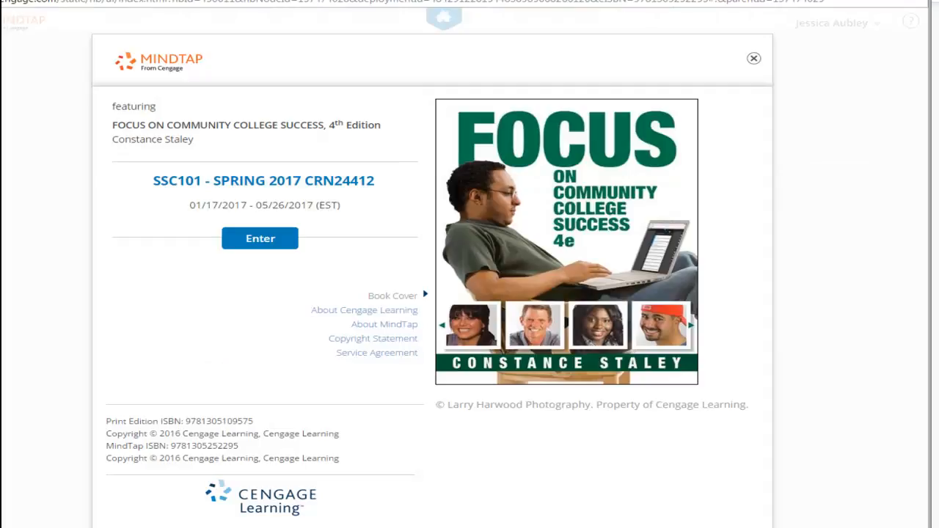
left_click(261, 242)
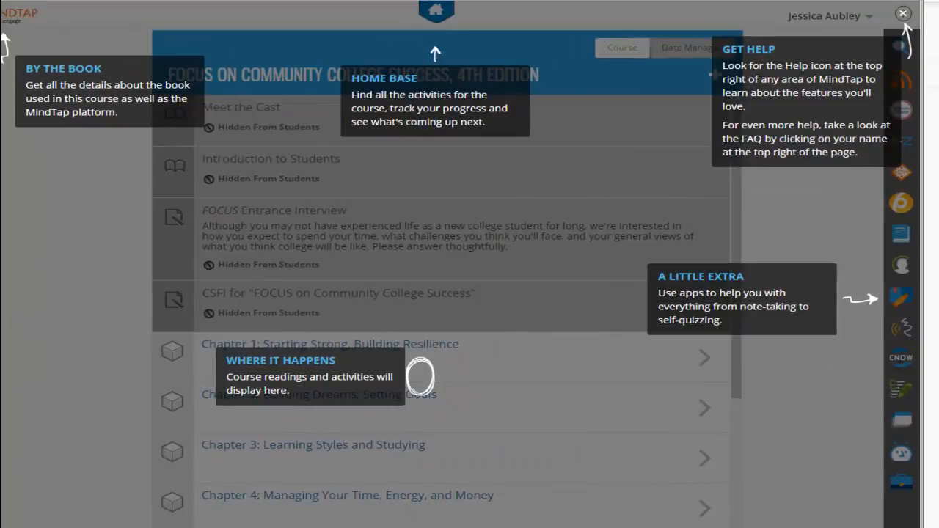
left_click(904, 14)
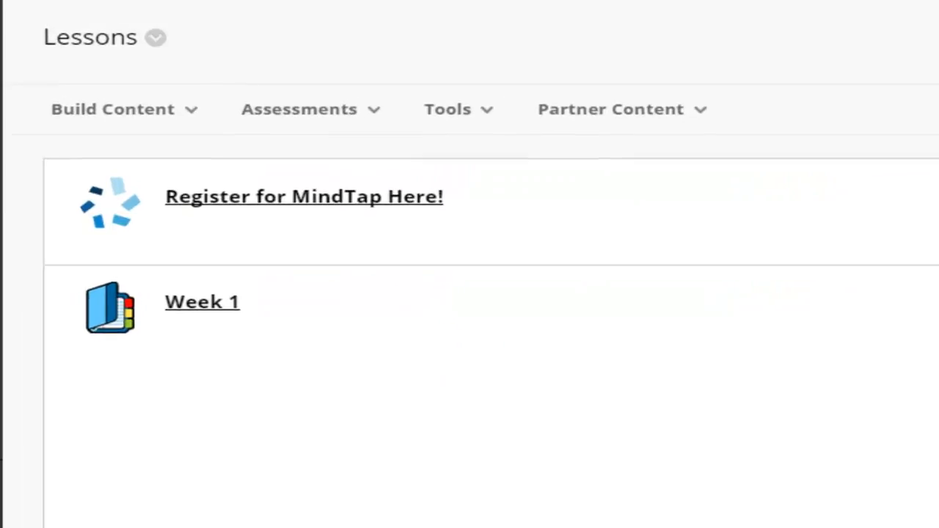
Go to the Week 1 Assignments folder in the Lessons area
left_click(597, 104)
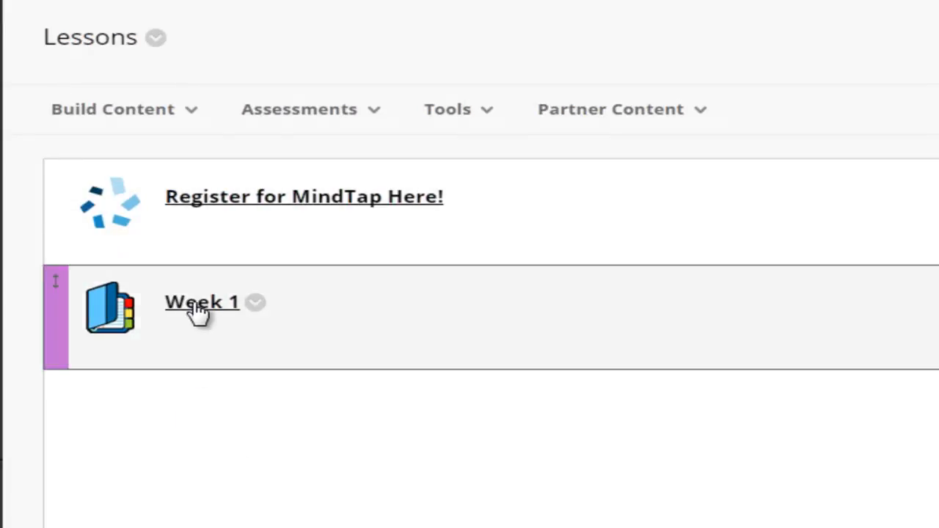
left_click(189, 310)
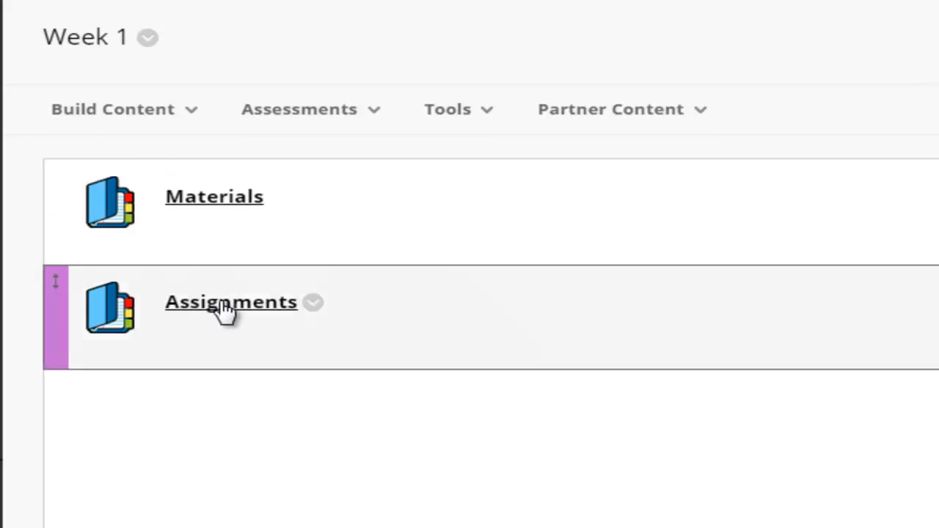
left_click(223, 310)
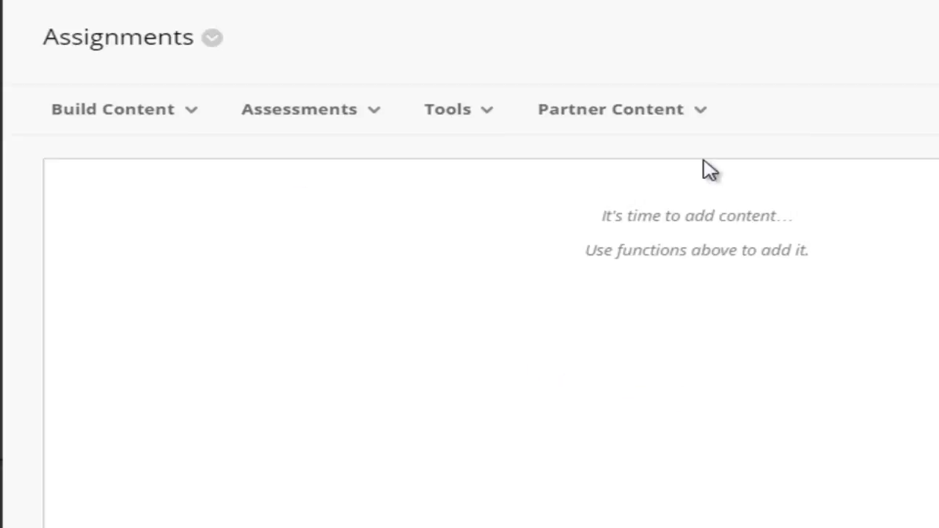
Open the linked Staley FOCUS 4e MindTap via Partner Content's Content Market and the Cengage banner
left_click(687, 109)
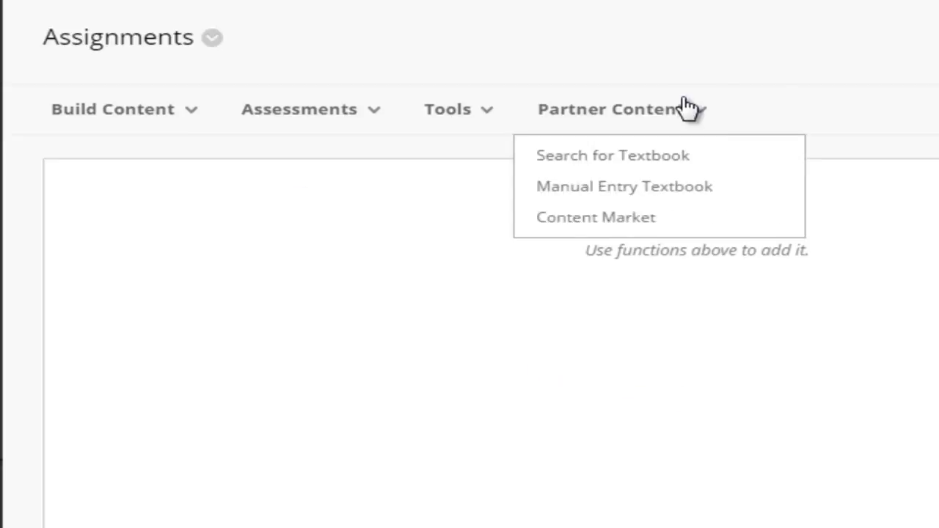
left_click(586, 230)
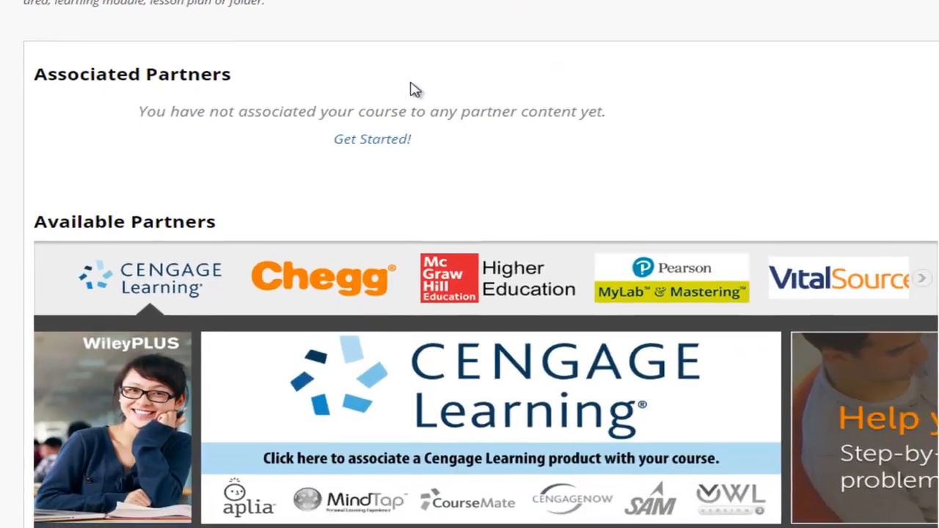
scroll(417, 92, "down", 1)
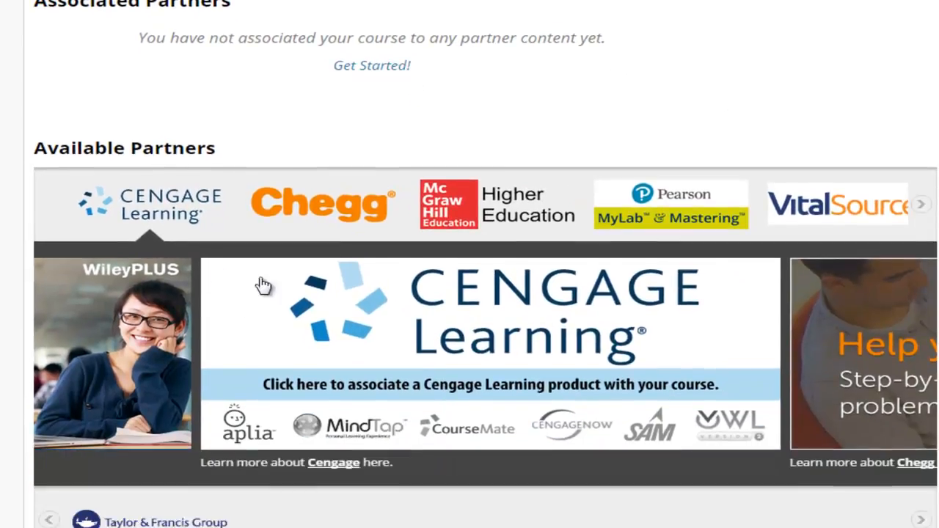
left_click(289, 311)
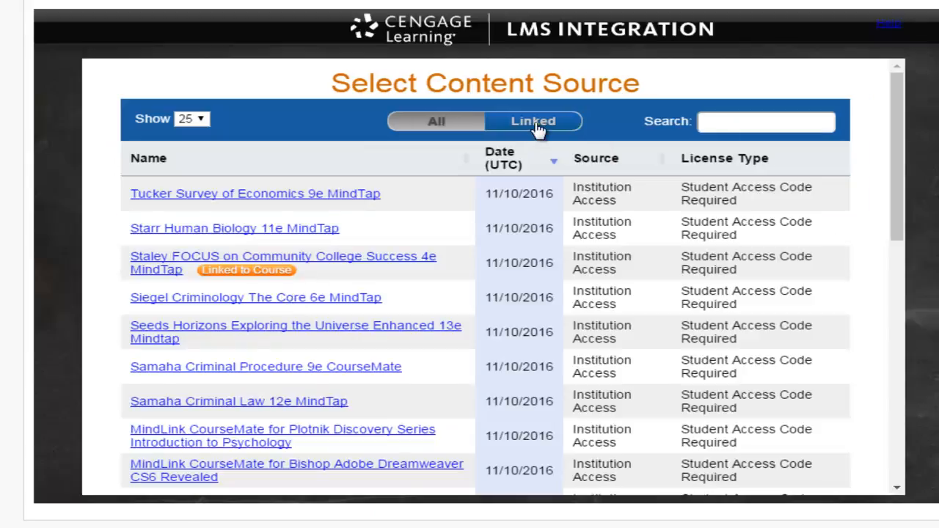
left_click(549, 133)
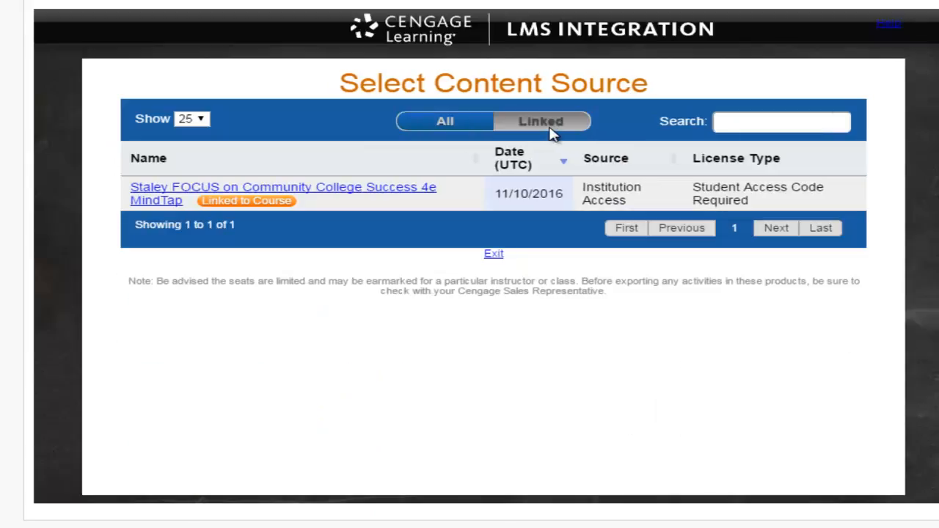
left_click(317, 192)
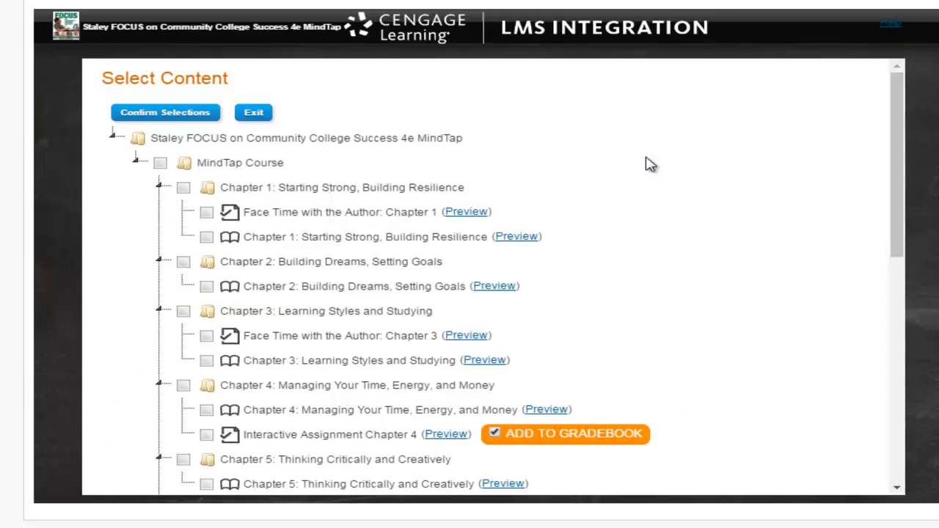
Check Interactive Assignment Chapter 4 with Add to Gradebook enabled, then confirm the selection
scroll(687, 177, "down", 1)
scroll(687, 177, "down", 1)
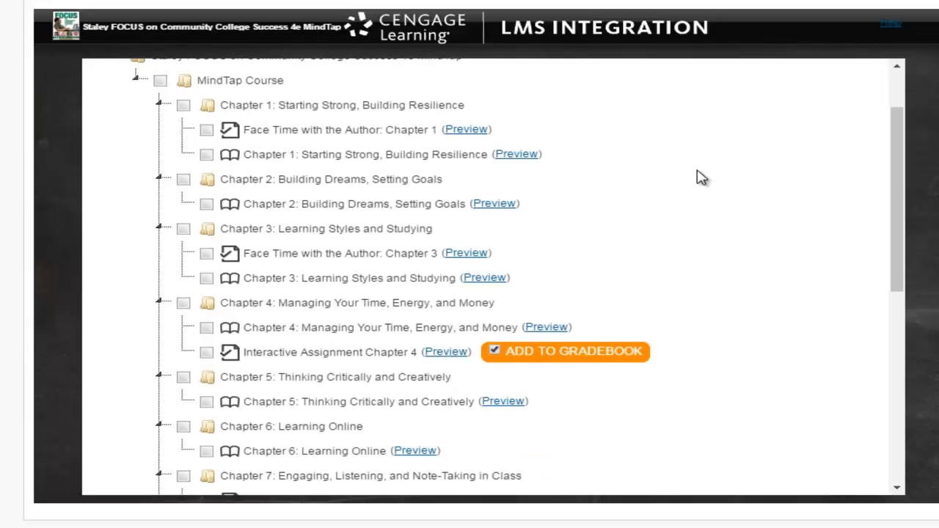
scroll(706, 176, "up", 2)
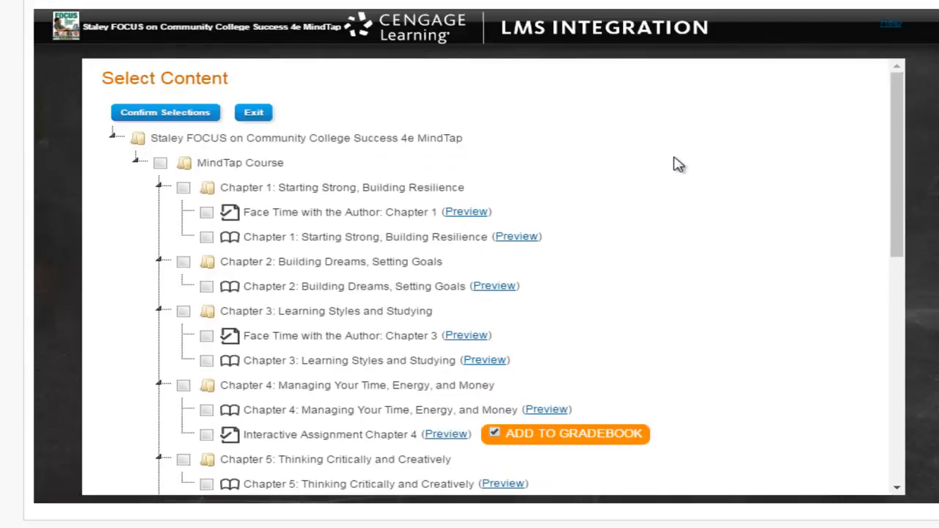
scroll(680, 154, "down", 2)
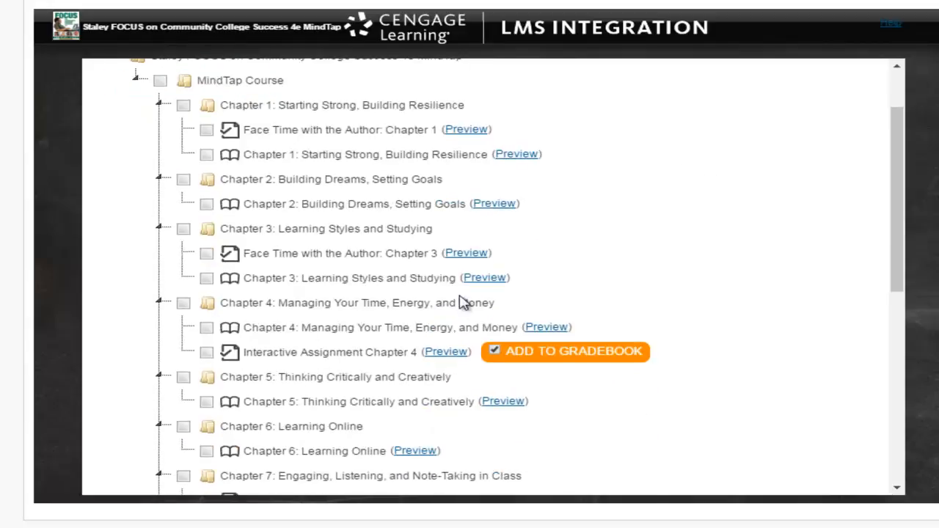
left_click(207, 354)
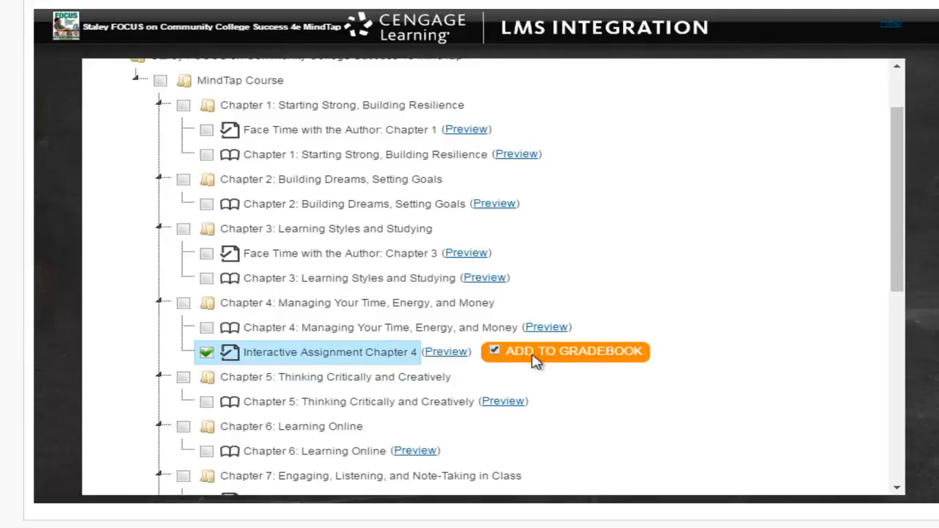
left_click(496, 352)
scroll(700, 312, "down", 3)
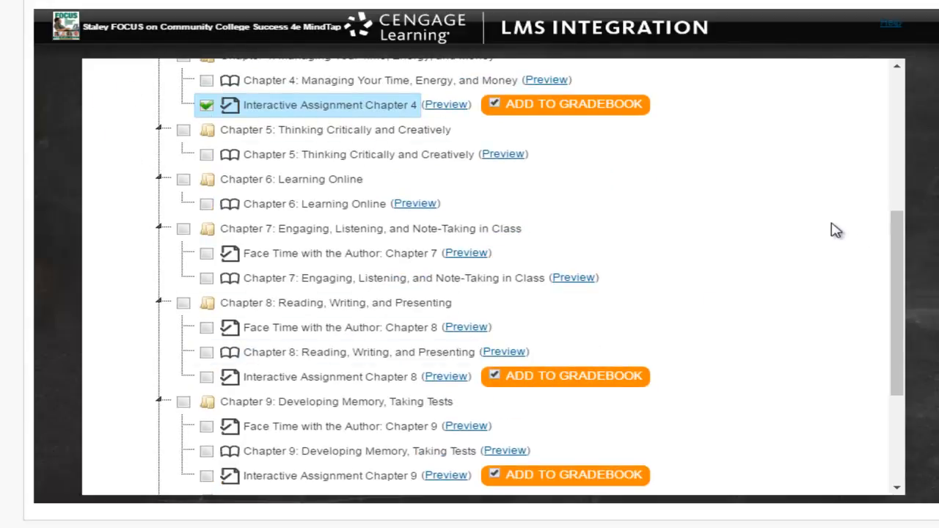
scroll(836, 226, "down", 3)
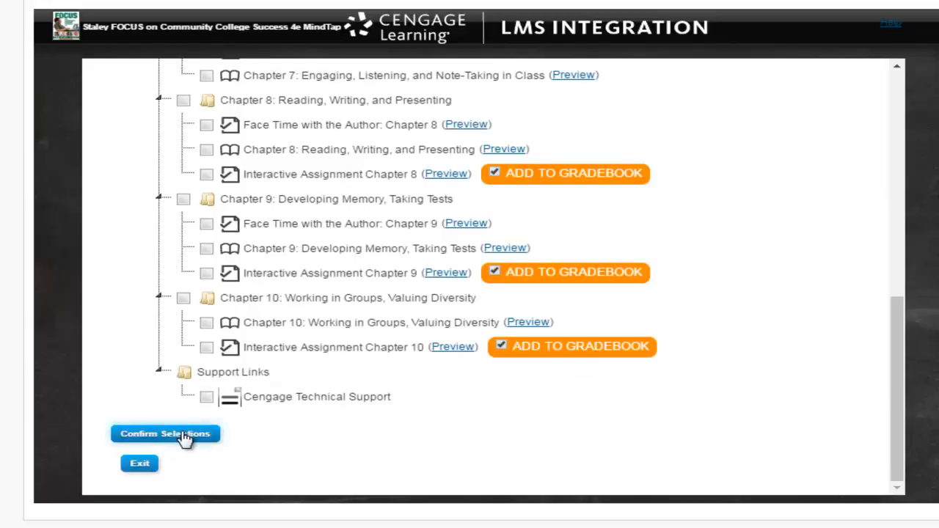
left_click(186, 438)
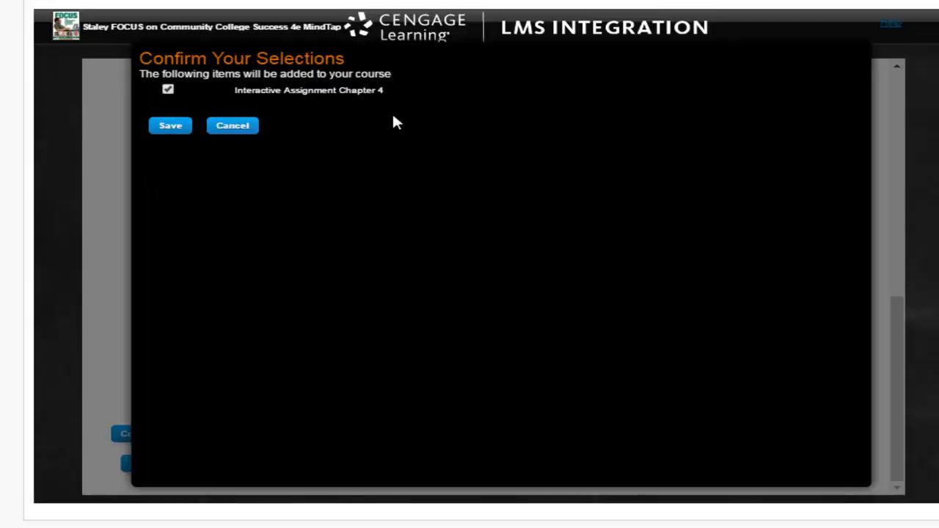
Save and submit the Chapter 4 import, then verify it under Lessons > Week 1 > Assignments
left_click(165, 131)
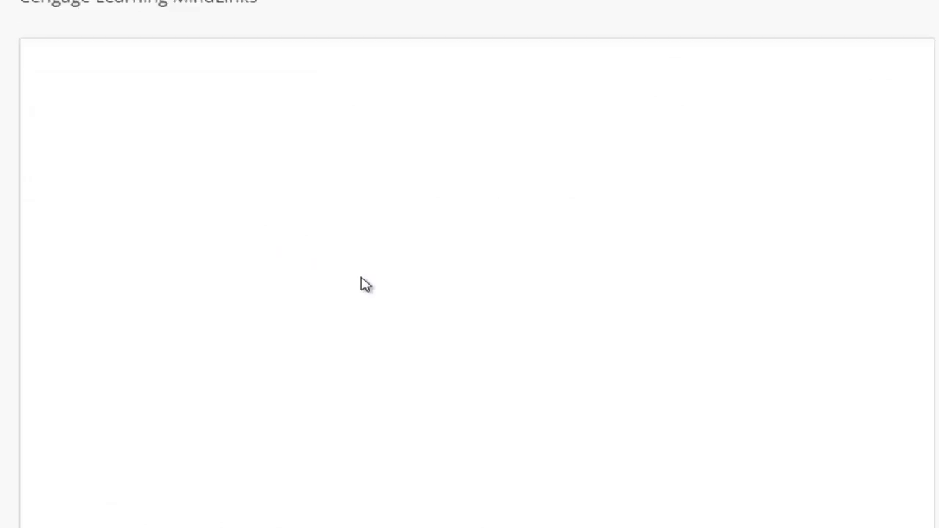
left_click(841, 505)
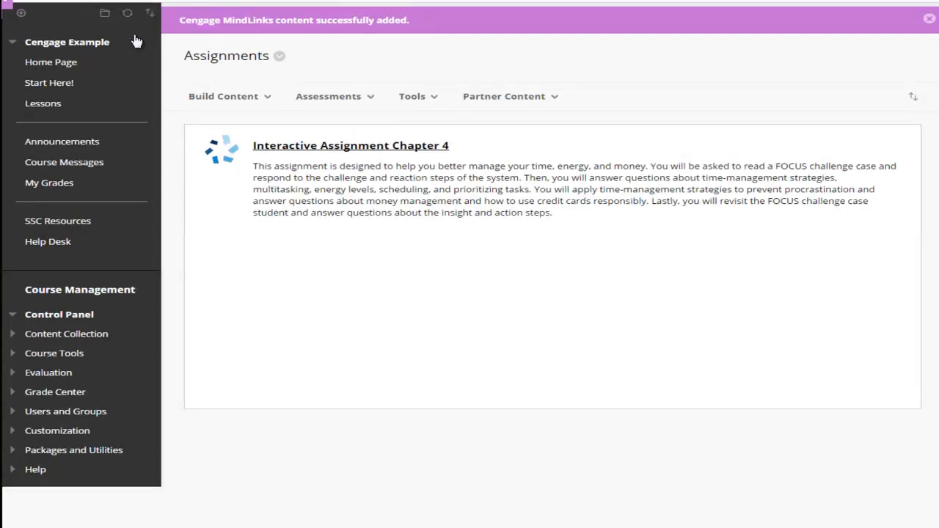
left_click(49, 109)
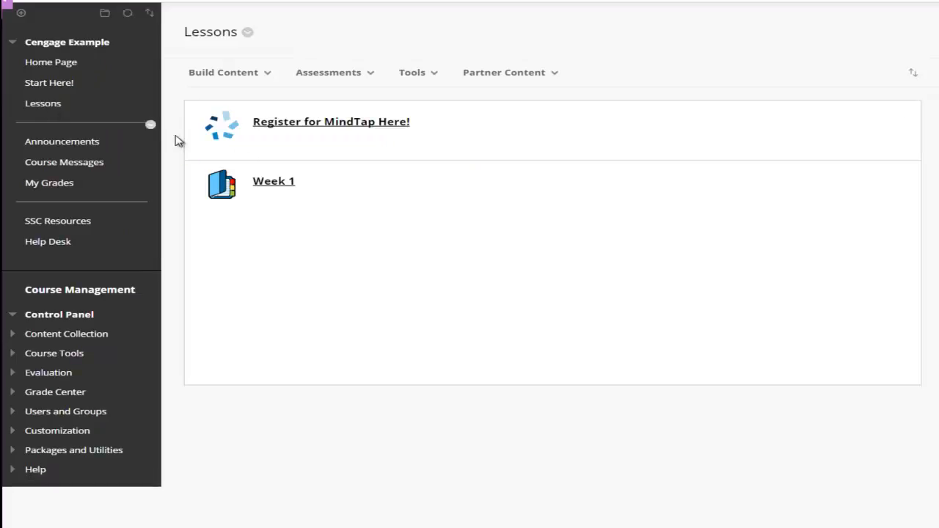
left_click(266, 187)
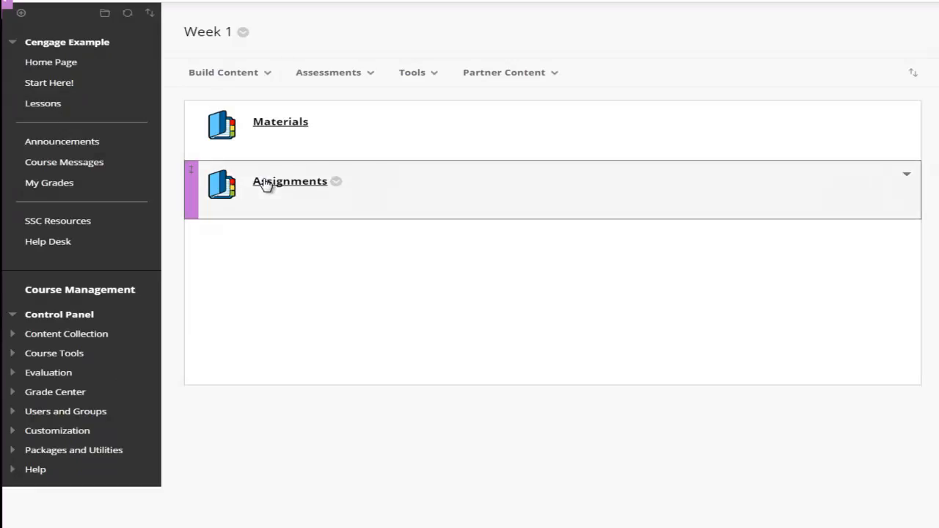
left_click(266, 185)
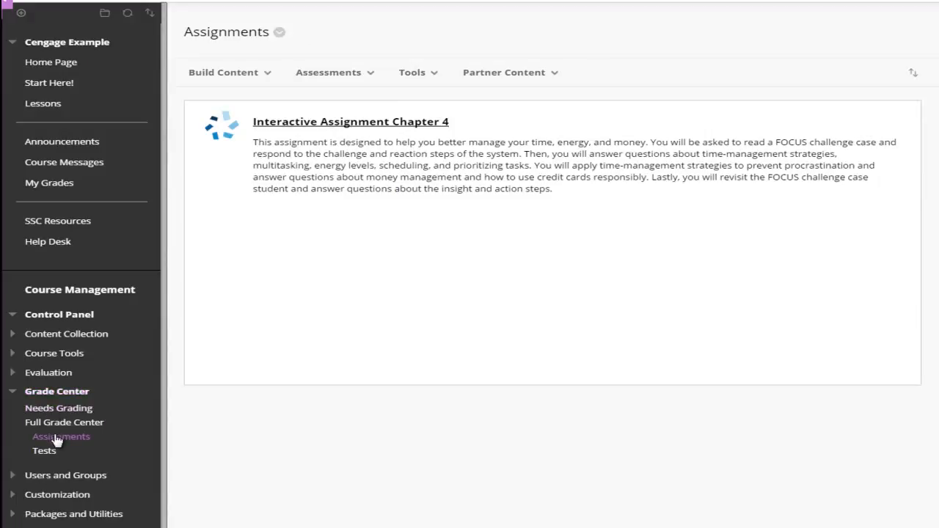
Open the Full Grade Center and scroll right to the Interactive Assignment column
left_click(57, 424)
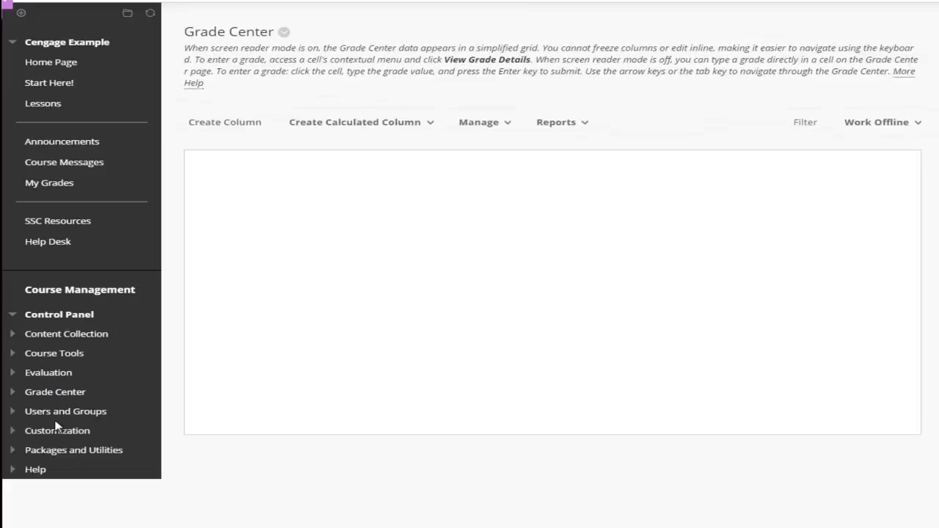
left_click_drag(473, 248, 611, 245)
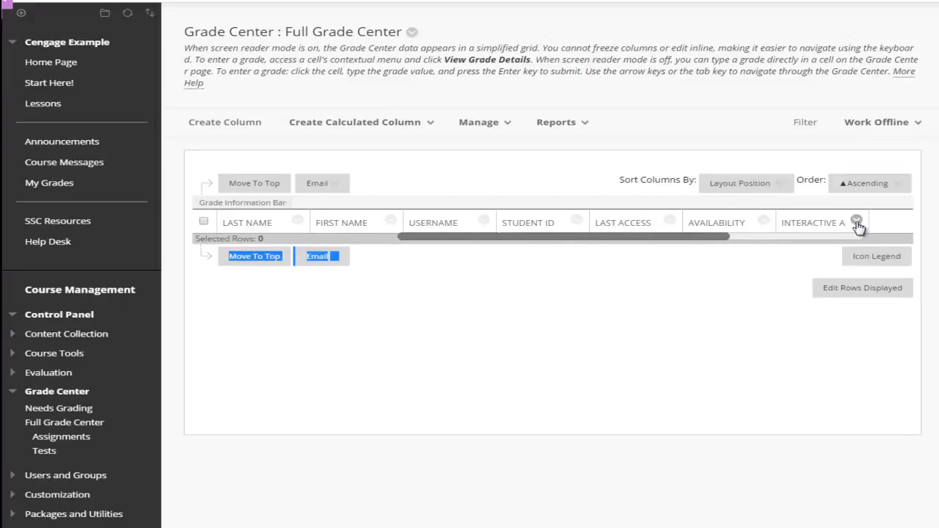